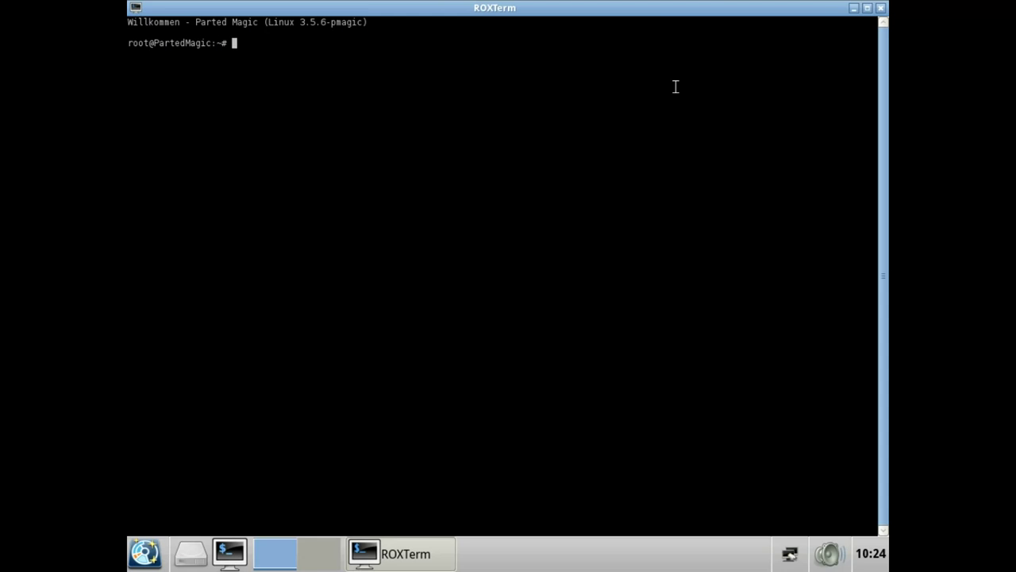
Run a verbose, forced shred of /dev/sda without the -n 1 pass option
type("sudo shred /dev/sda ")
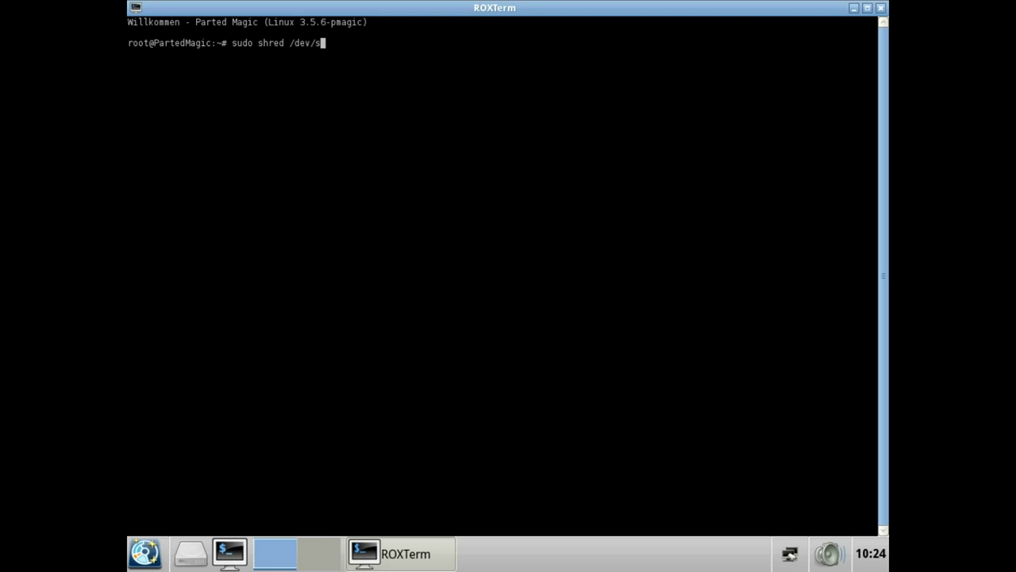
type("-v -f -n 1")
key("BackSpace")
key("BackSpace")
key("BackSpace")
key("BackSpace")
key("BackSpace")
key("Return")
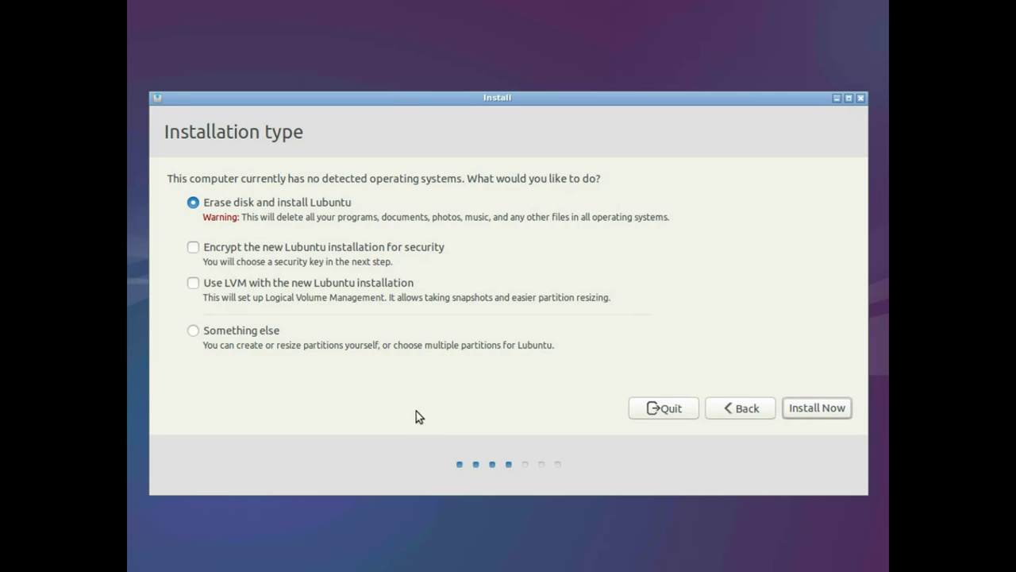
Choose Install Now with the disk erased and confirm writing the ext4 and swap partitions
left_click(823, 414)
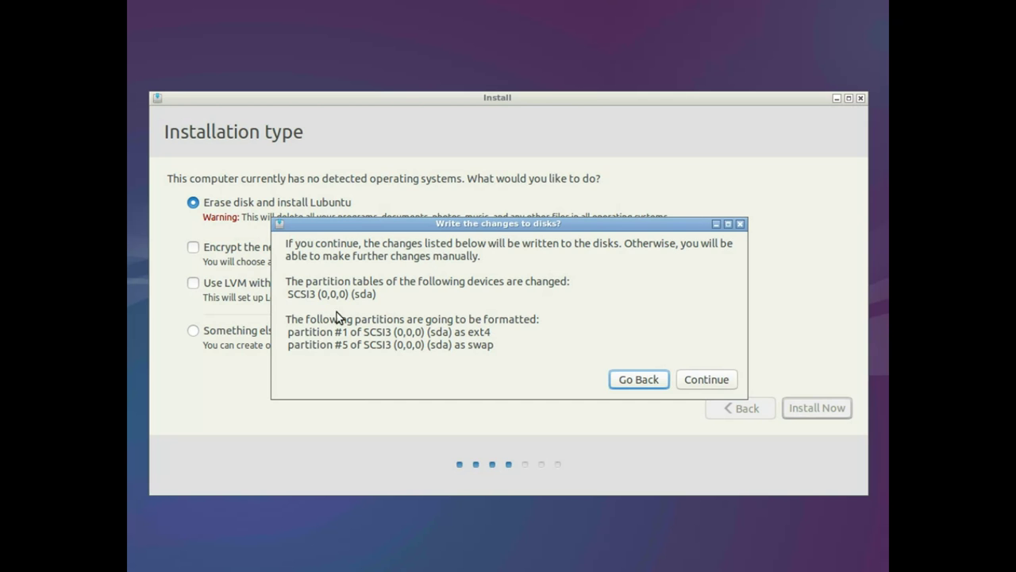
left_click(702, 379)
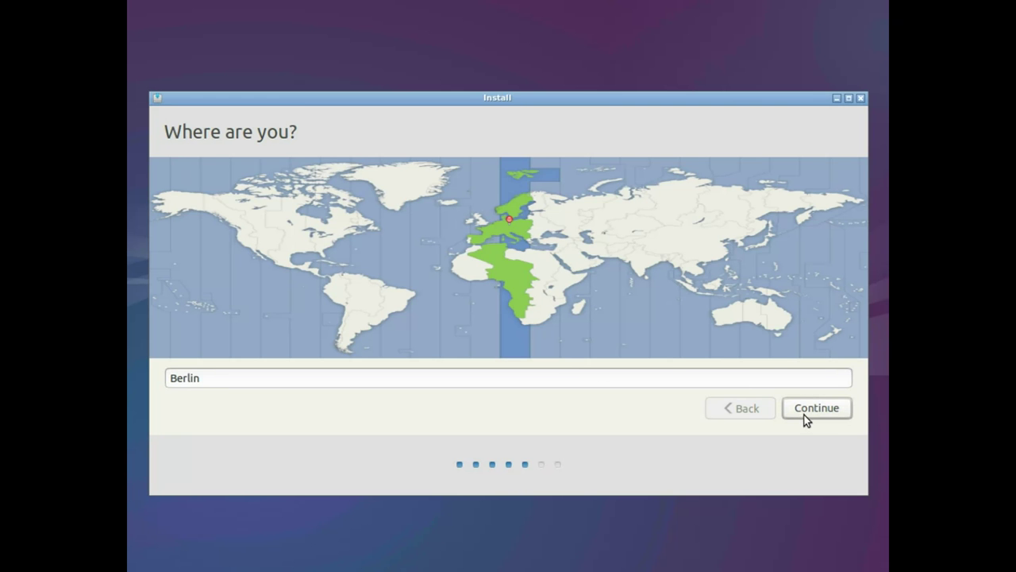
Keep Berlin as the installation location
left_click(819, 415)
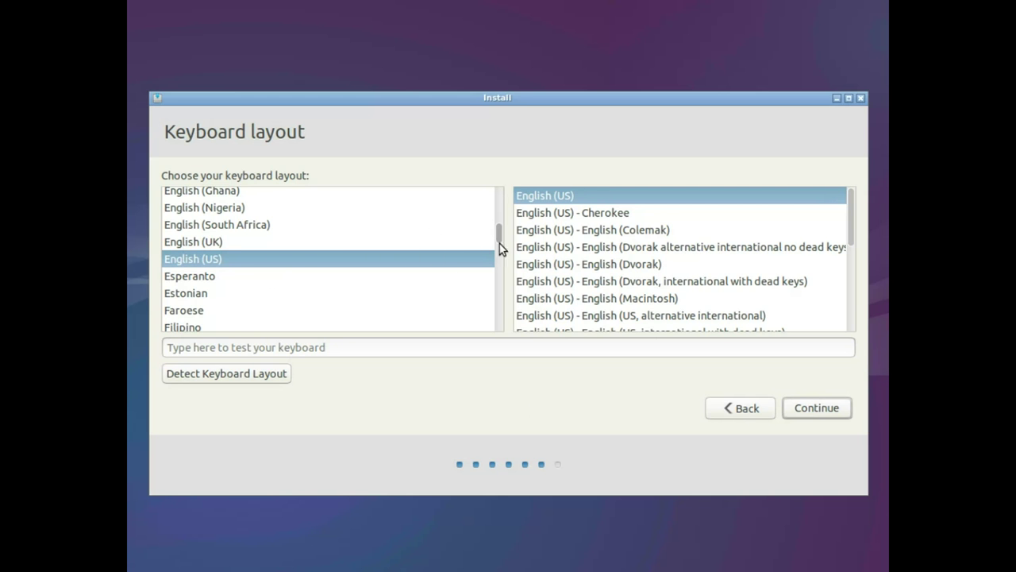
left_click_drag(498, 235, 496, 255)
scroll(476, 254, "up", 5)
Detect the German keyboard layout by answering the key prompts (y, b, z, ö, é)
left_click(248, 375)
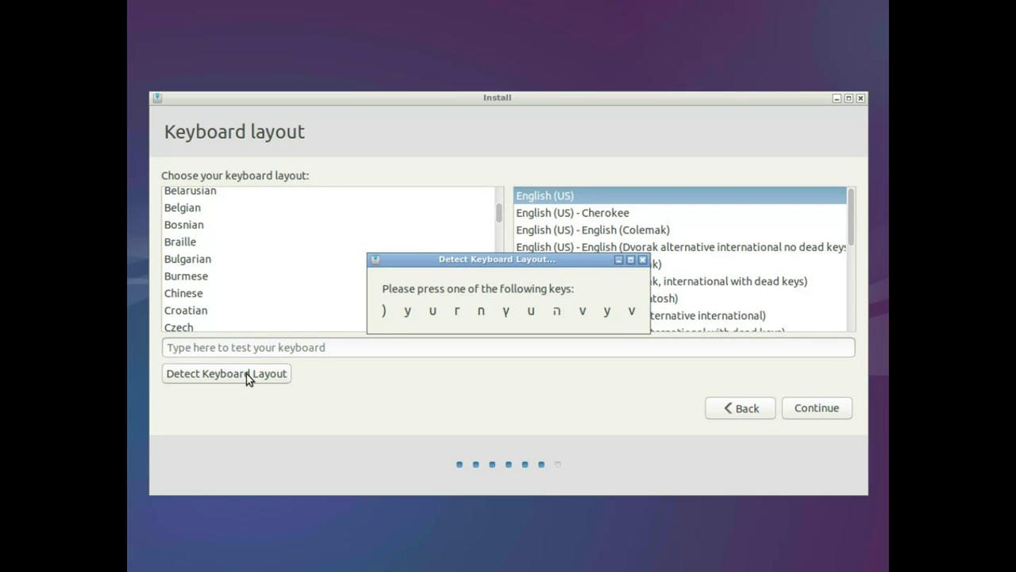
key("y")
key("b")
key("z")
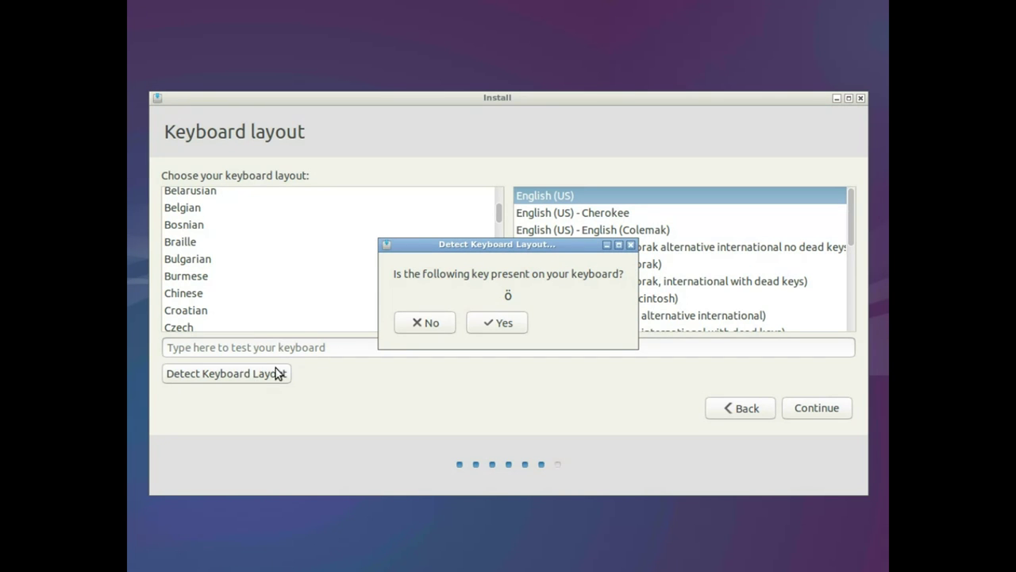
left_click(498, 325)
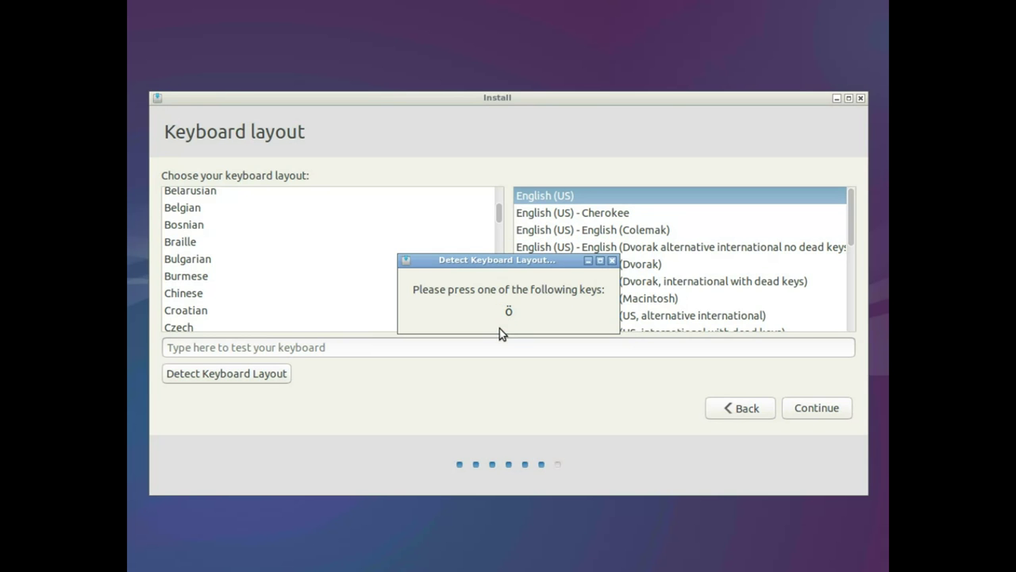
key("odiaeresis")
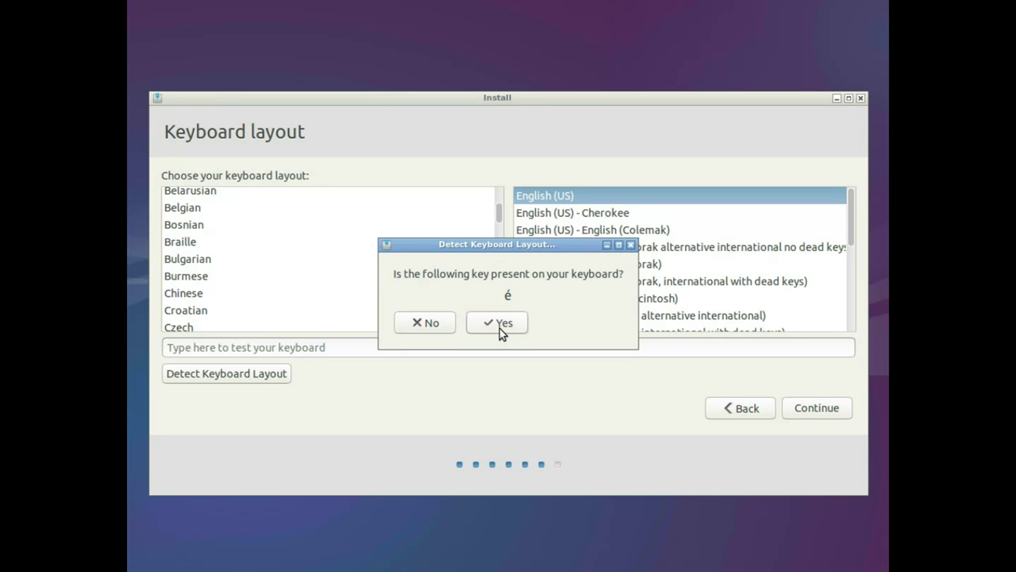
left_click(414, 324)
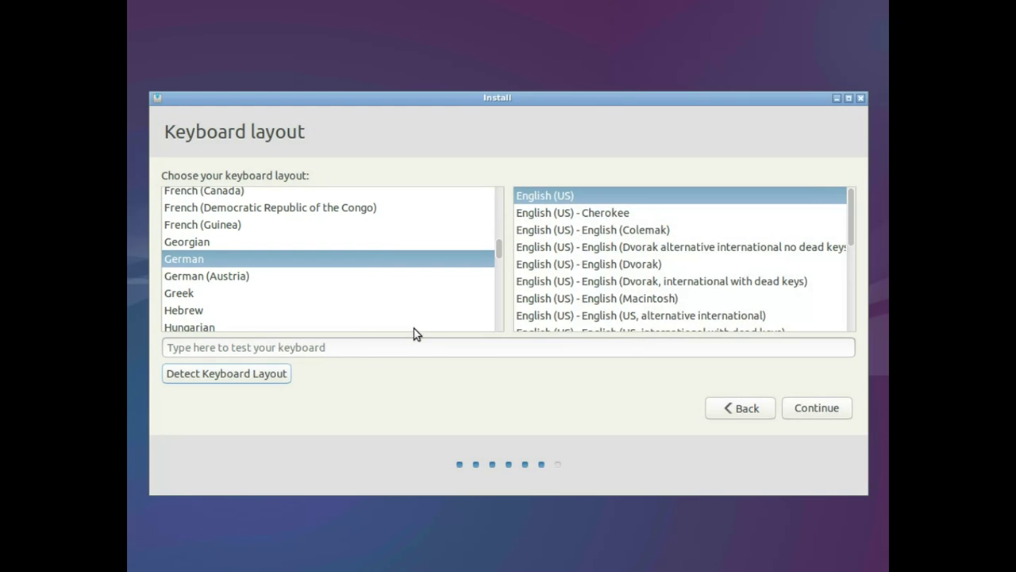
Keep the German layout, enter the name 'labdoo' and end the computer name with 000004999
left_click(822, 415)
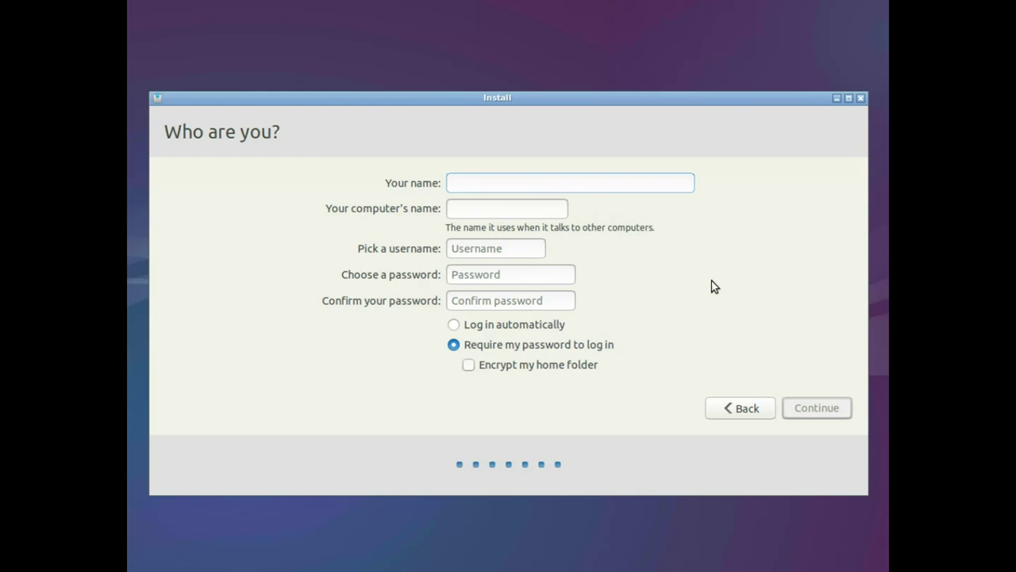
type("labdoo")
key("Tab")
key("End")
key("BackSpace")
key("BackSpace")
key("BackSpace")
key("BackSpace")
key("BackSpace")
key("BackSpace")
key("BackSpace")
key("BackSpace")
key("BackSpace")
key("BackSpace")
type("000004999")
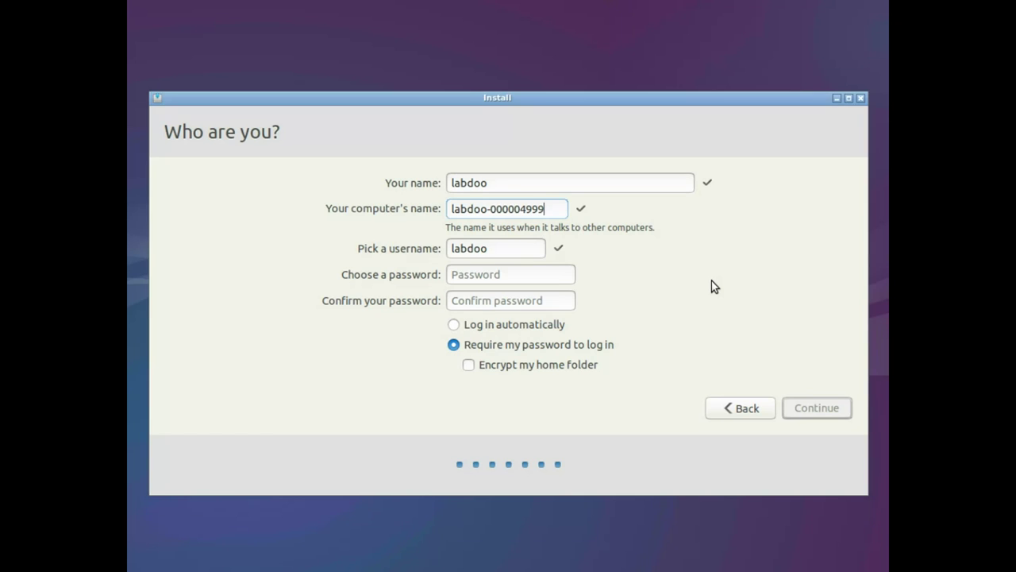
Set the username to 'labdoo' and continue to begin the installation
key("Tab")
key("Tab")
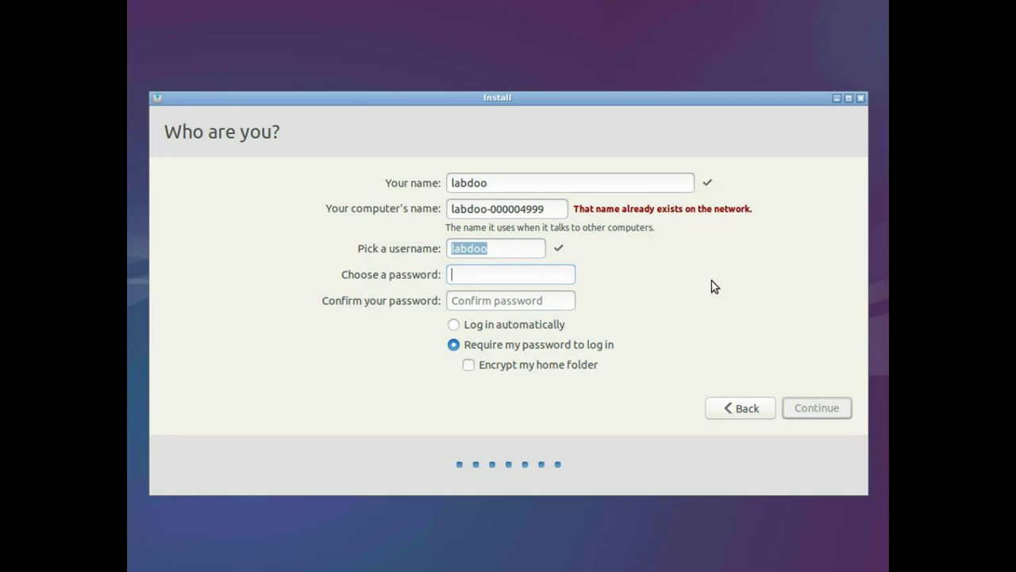
type("labdoo")
key("Tab")
type("labdoo")
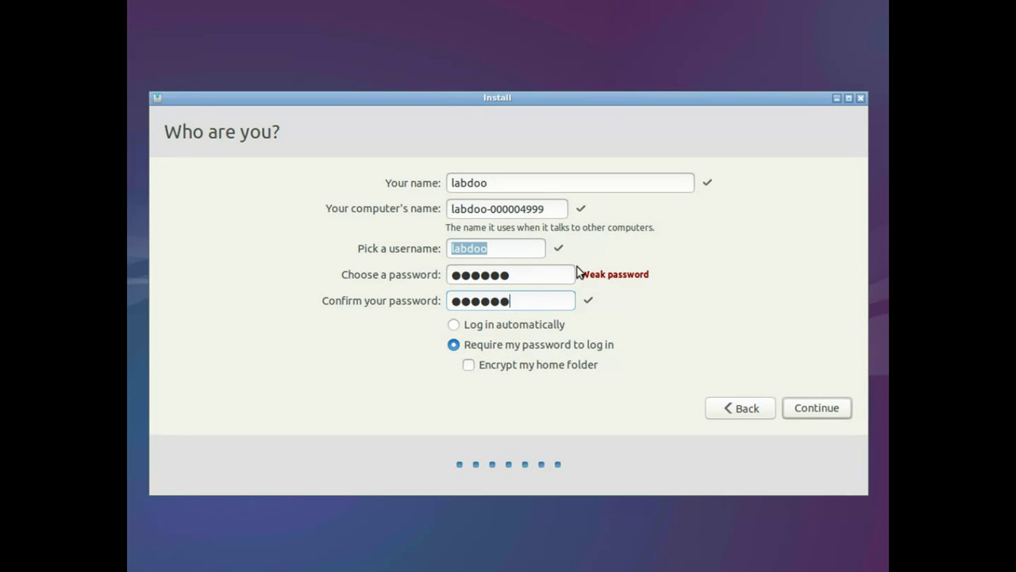
left_click(824, 413)
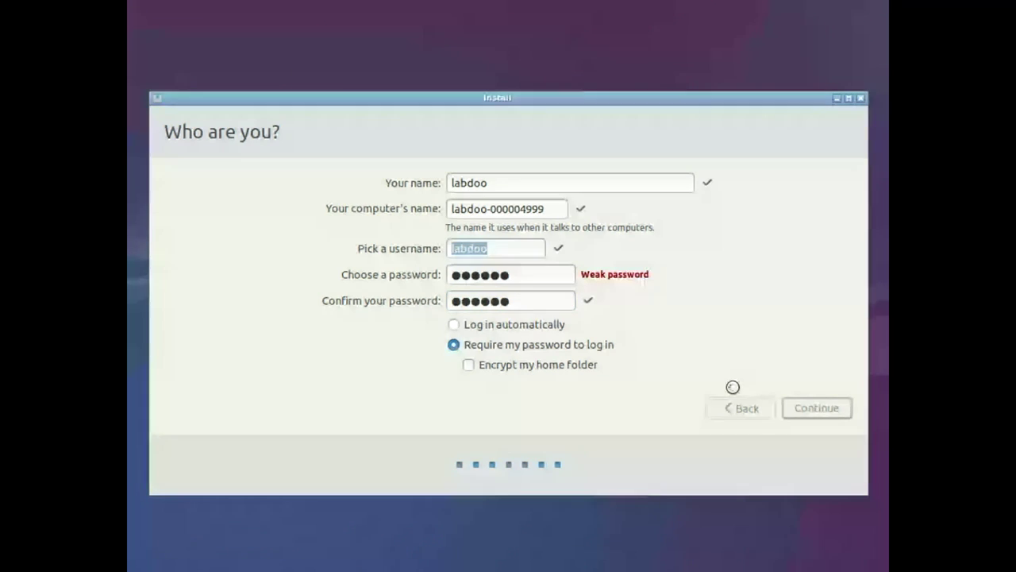